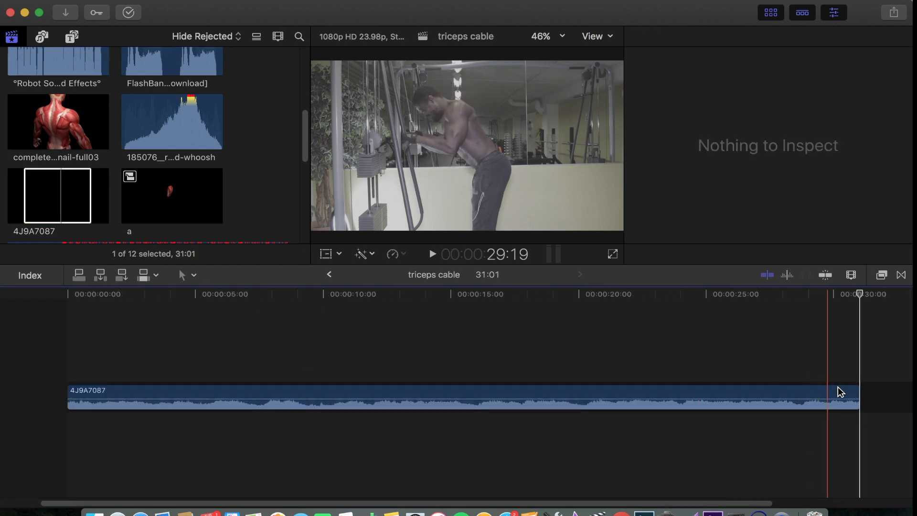
Step: Trim 4J9A7087's end, then insert a freeze-frame hold at 8:17 and lengthen it
left_click_drag(857, 392, 470, 395)
left_click(169, 370)
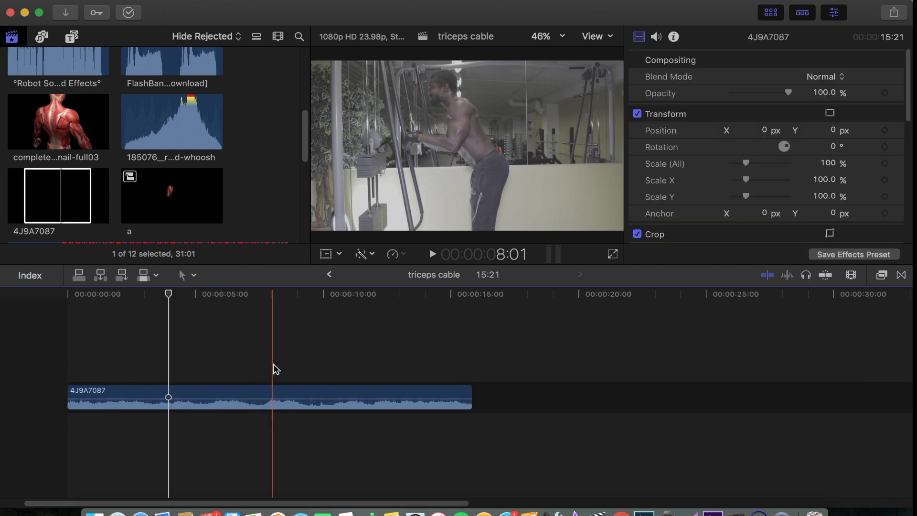
left_click(291, 368)
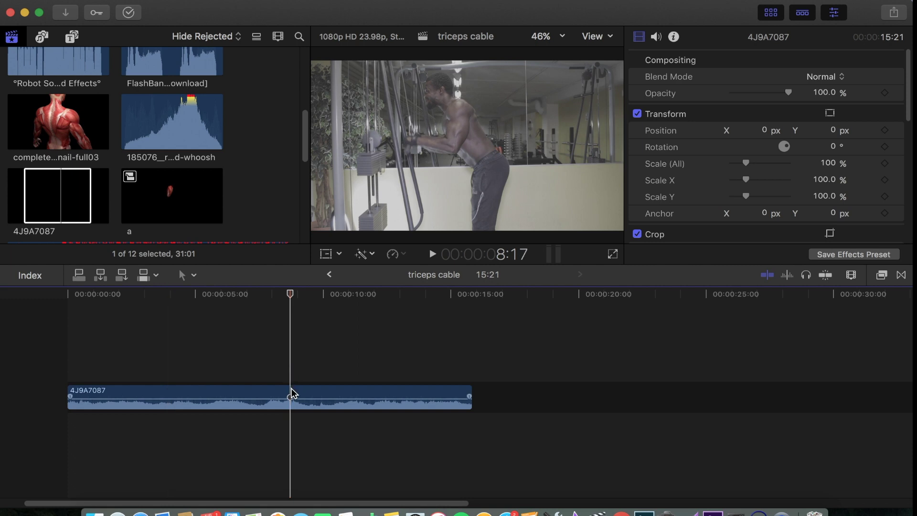
key("shift+h")
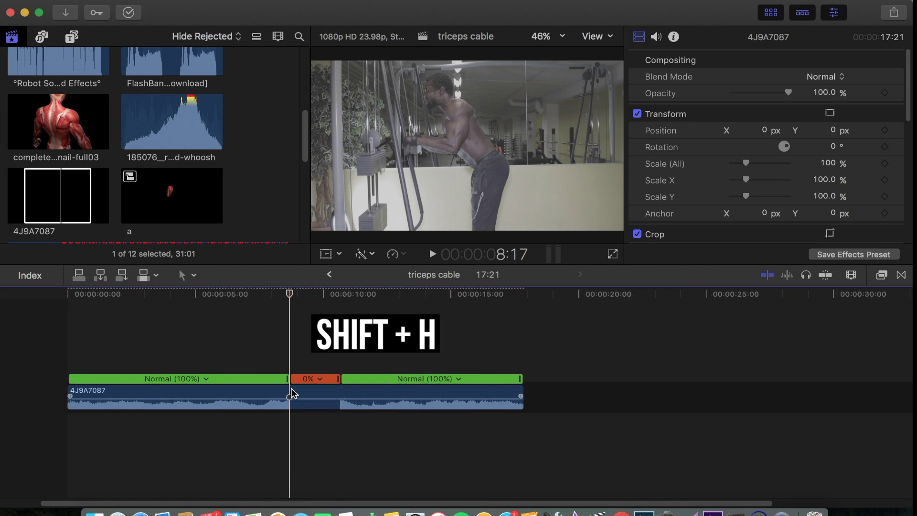
left_click(341, 381)
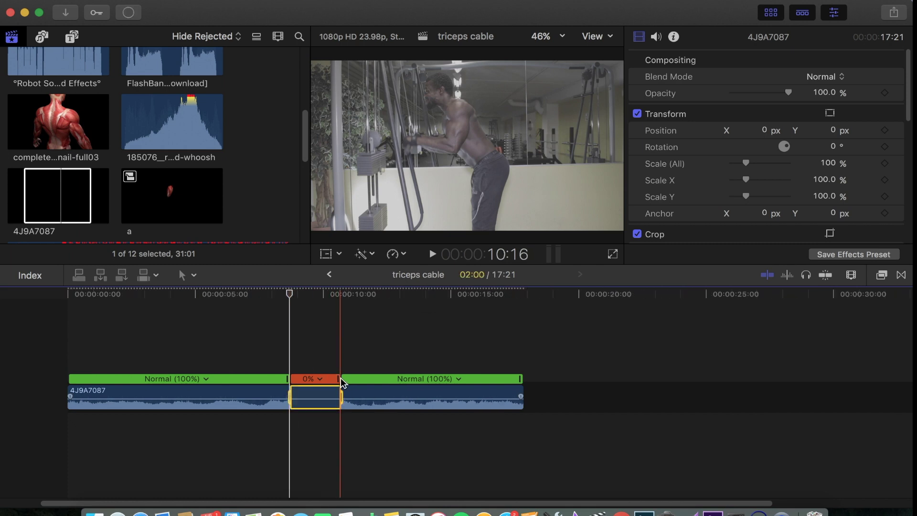
left_click_drag(341, 382, 366, 386)
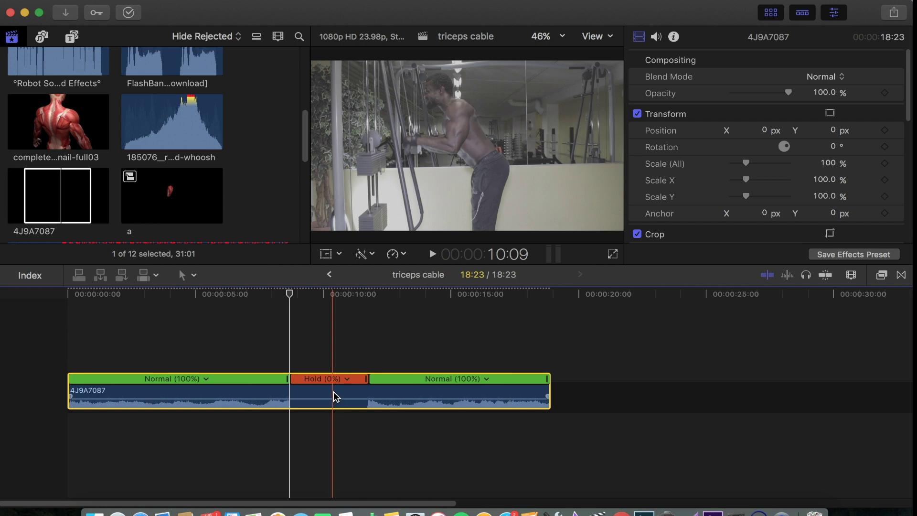
Step: Duplicate 4J9A7087 above itself, trim the copy to the hold section, and disable the original
left_click_drag(336, 396, 331, 354)
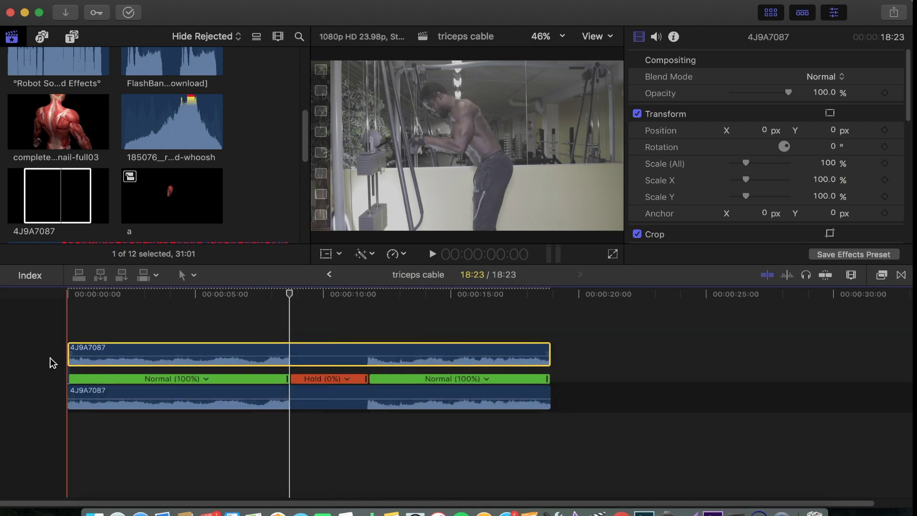
left_click_drag(71, 356, 290, 353)
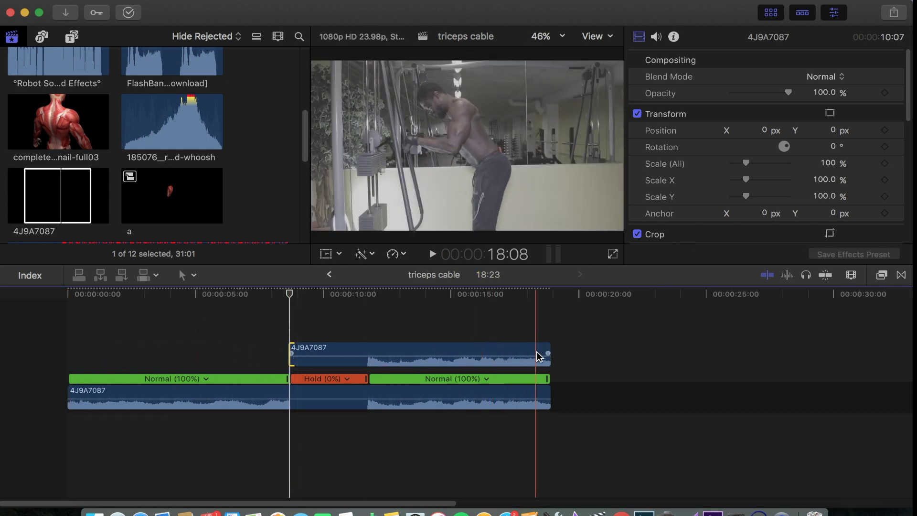
left_click_drag(549, 355, 366, 359)
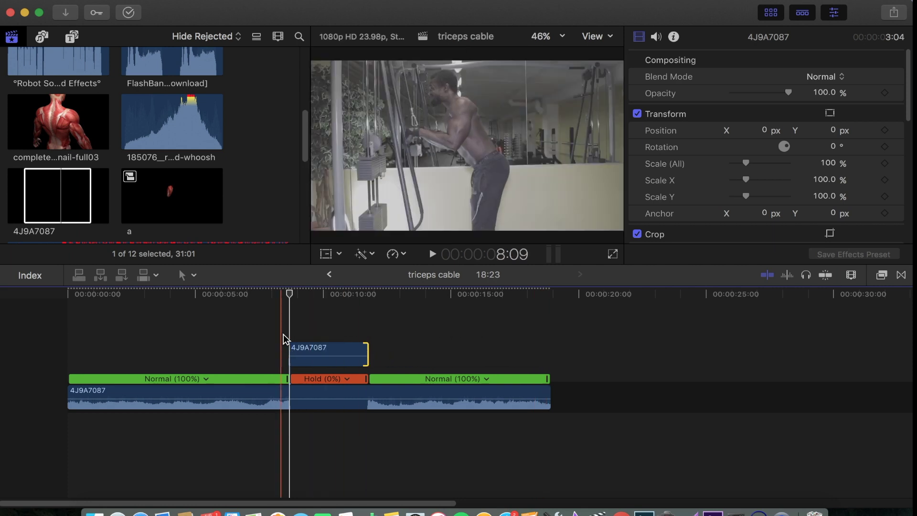
left_click(299, 394)
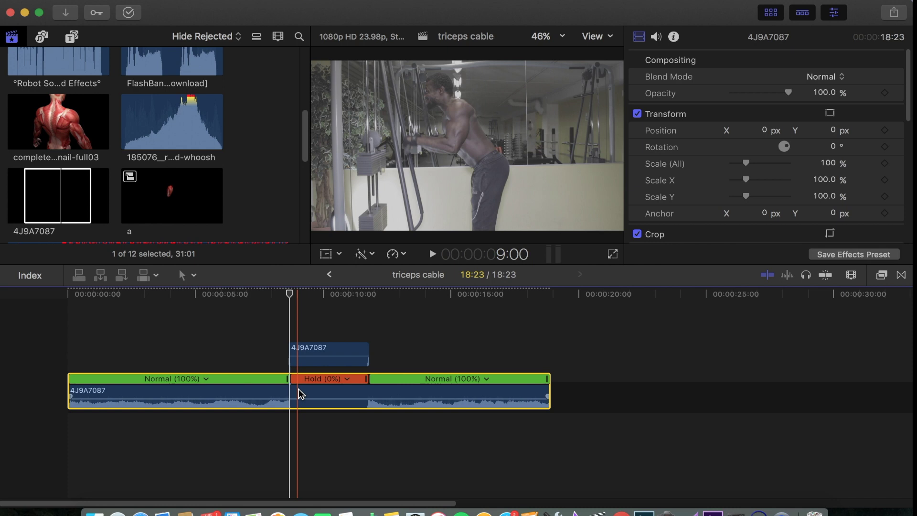
key("v")
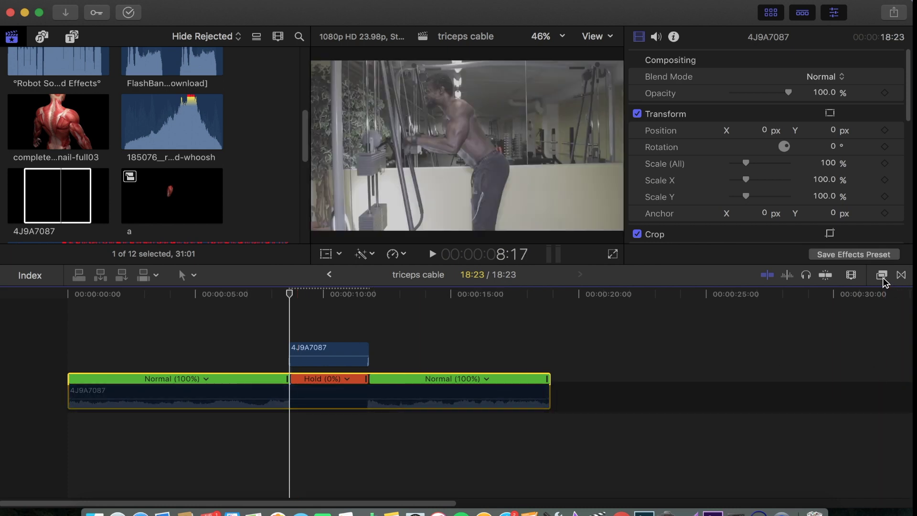
Step: Search the effects for 'draw' and apply Draw Mask to the connected 4J9A7087 copy
left_click(882, 275)
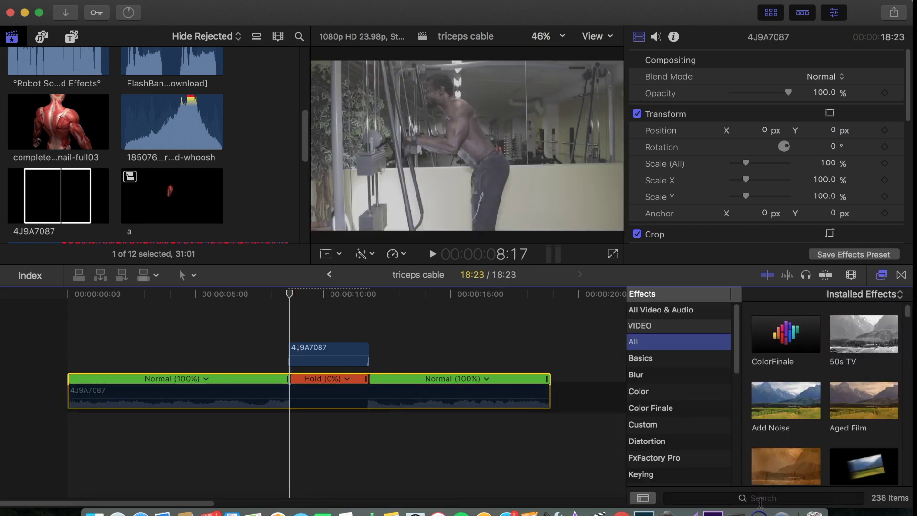
left_click(760, 499)
type("dr")
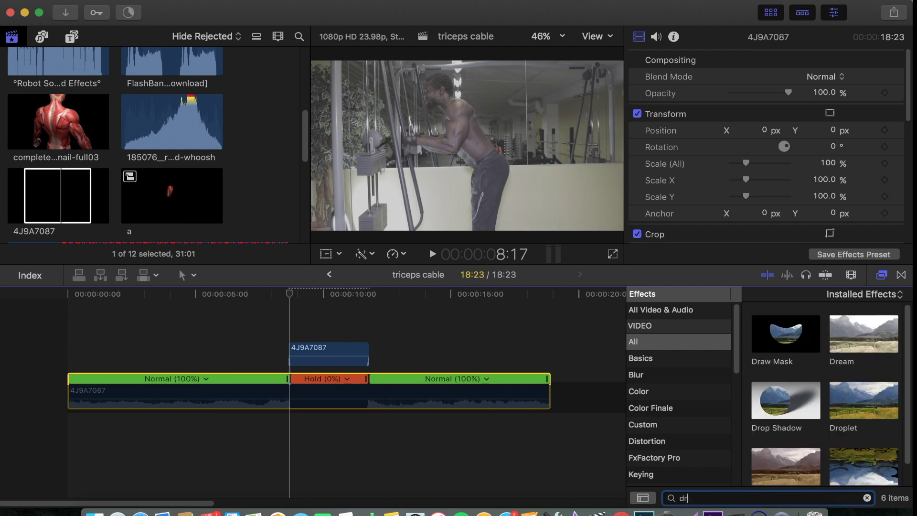
type("aw")
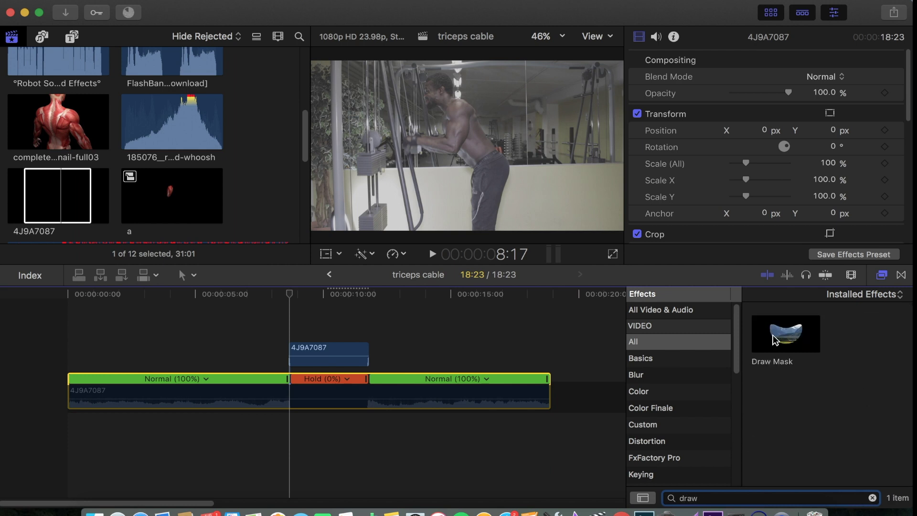
left_click_drag(774, 340, 321, 356)
left_click(328, 354)
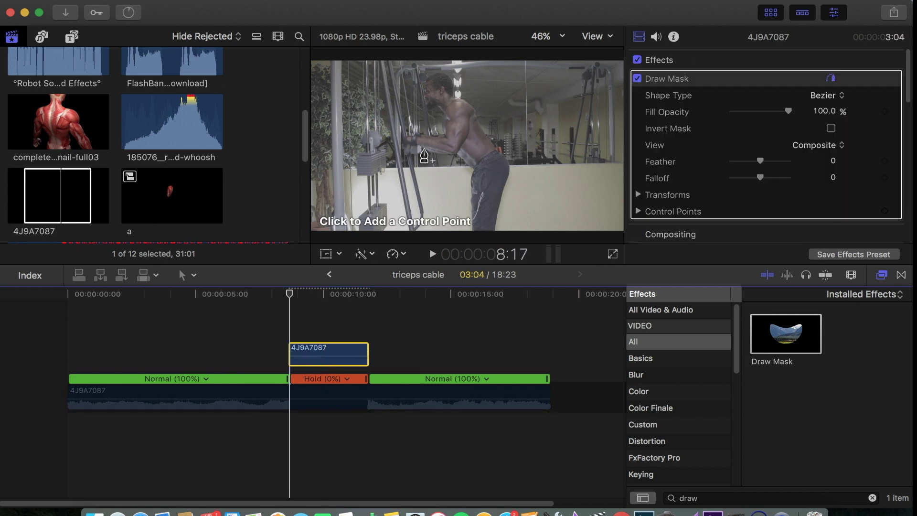
left_click(770, 12)
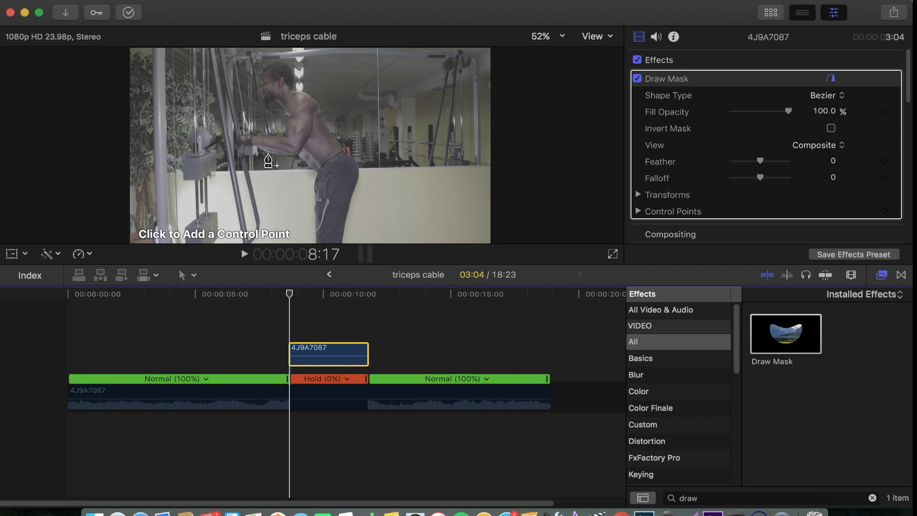
Step: Start the mask outline at the athlete's arm and trace it down the back to the feet
left_click(268, 152)
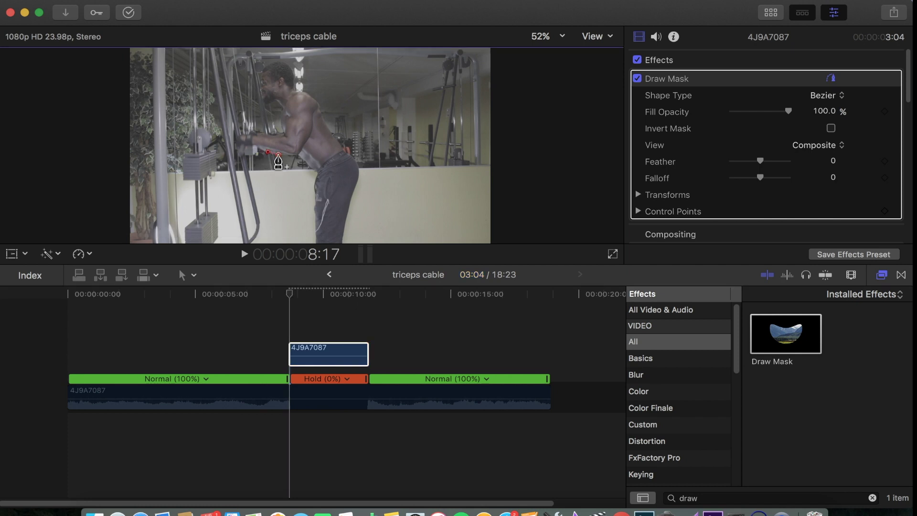
left_click(288, 154)
left_click(297, 154)
left_click(303, 162)
left_click(310, 168)
left_click(313, 192)
left_click(313, 216)
left_click(313, 239)
Step: With the viewer at 25%, trace the mask around the feet and up the leg to the head
left_click(542, 36)
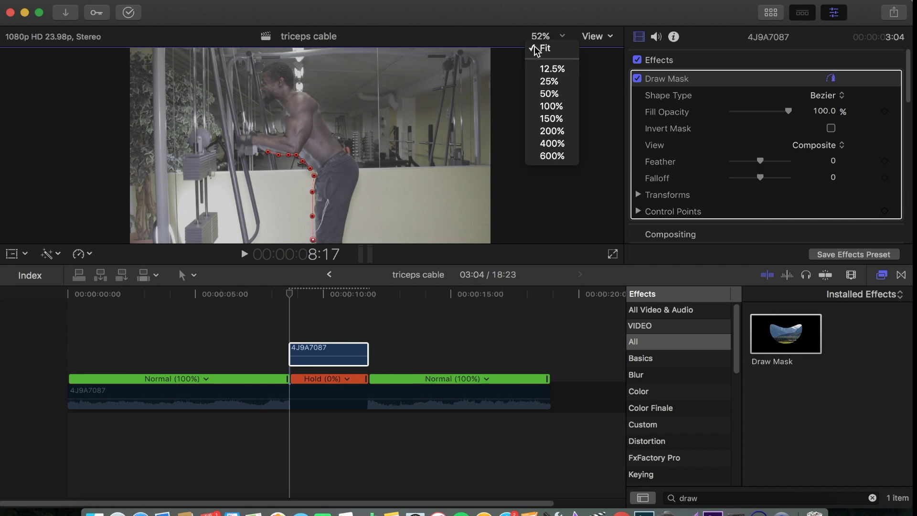
left_click(542, 80)
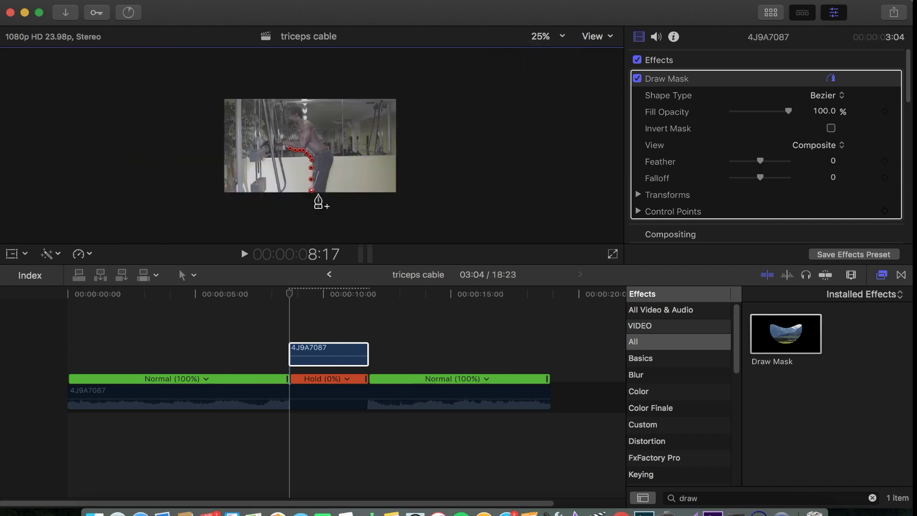
left_click(319, 195)
left_click(324, 194)
left_click(333, 169)
left_click(334, 156)
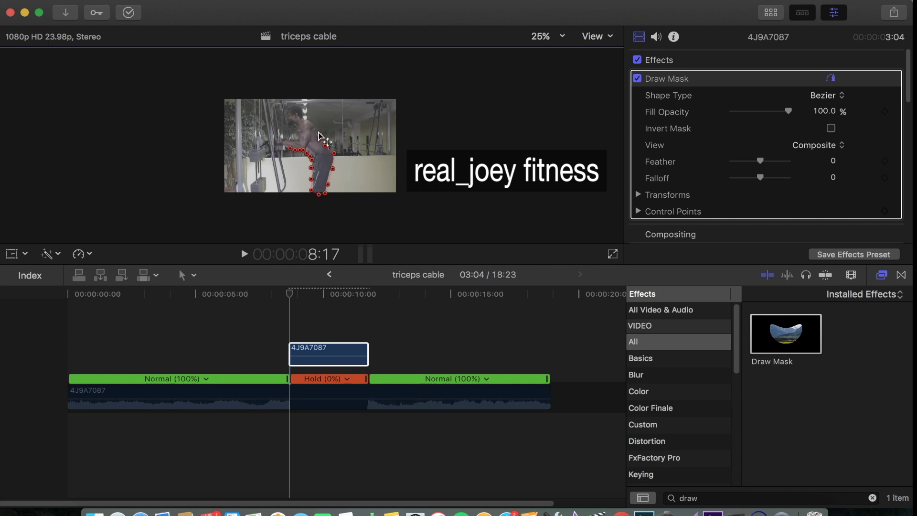
left_click(315, 128)
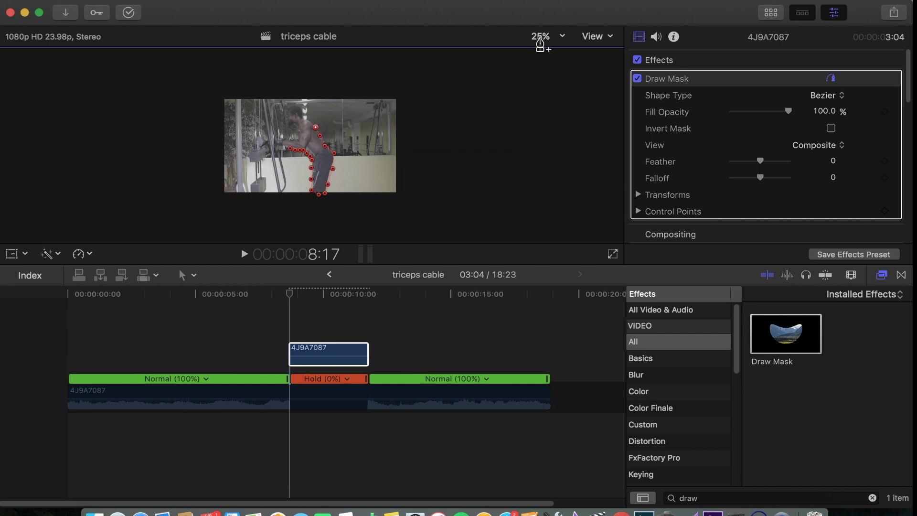
Step: Fit the viewer again and outline the top of the head, the face and the upper arm
left_click(541, 37)
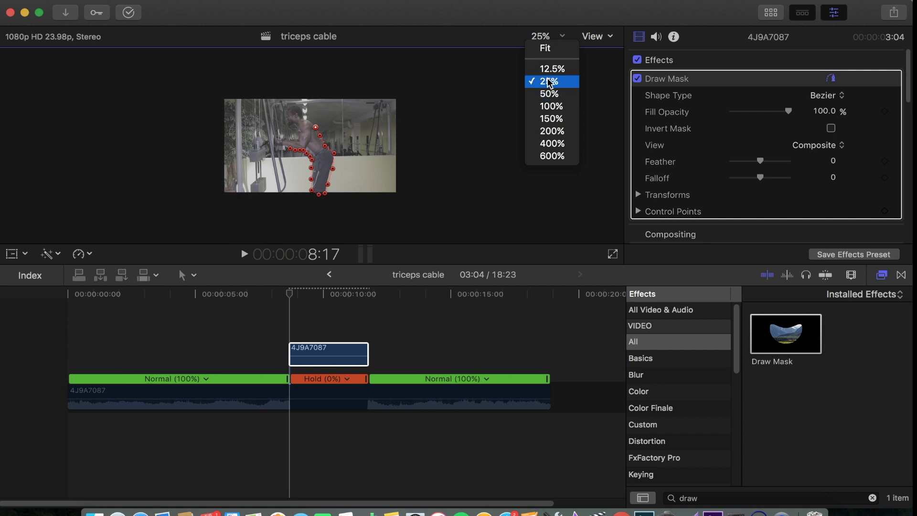
left_click(547, 49)
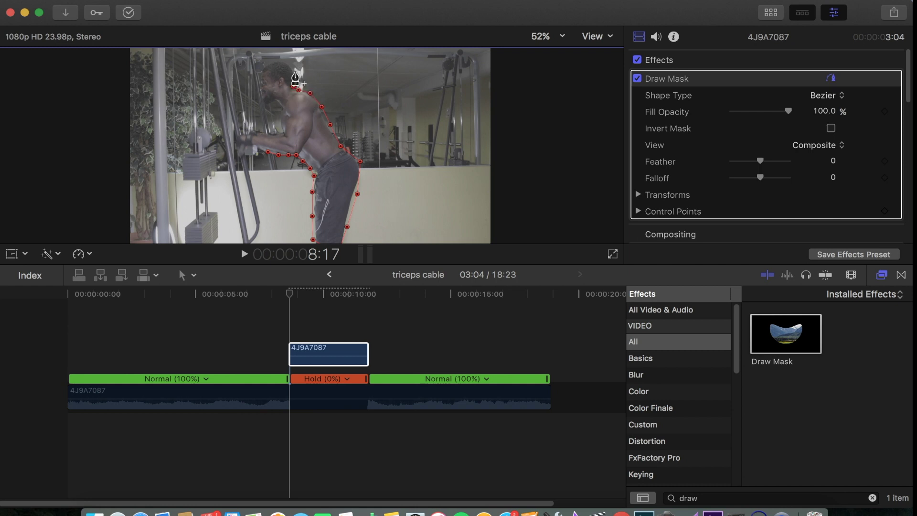
left_click(283, 59)
left_click(272, 62)
left_click(263, 70)
left_click(259, 86)
left_click(262, 98)
left_click(274, 102)
left_click(281, 115)
Step: Trace the forearms and hands back to the chest and close the mask on the first point
left_click(277, 133)
left_click(255, 130)
left_click(242, 129)
left_click(238, 142)
left_click(252, 151)
left_click(268, 152)
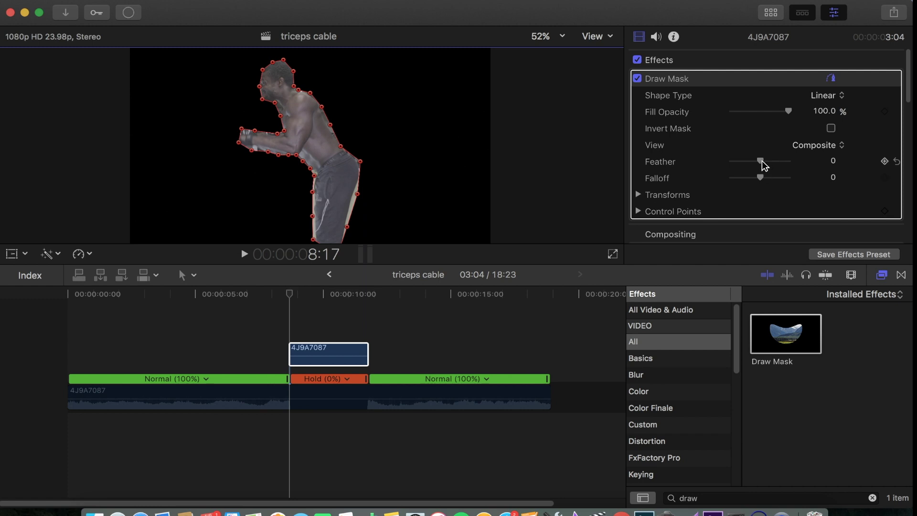
Step: Set the Draw Mask feather to -28 and nudge one mask point to refine the outline
left_click_drag(764, 165, 757, 165)
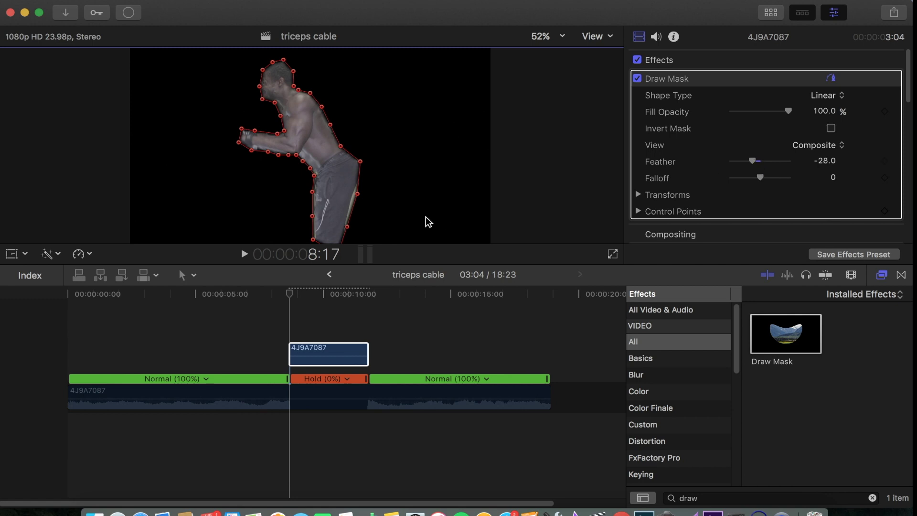
left_click(359, 194)
left_click_drag(358, 194, 357, 194)
Step: Hide the mask's on-screen outline and collapse the Draw Mask settings on the masked clip
left_click(313, 398)
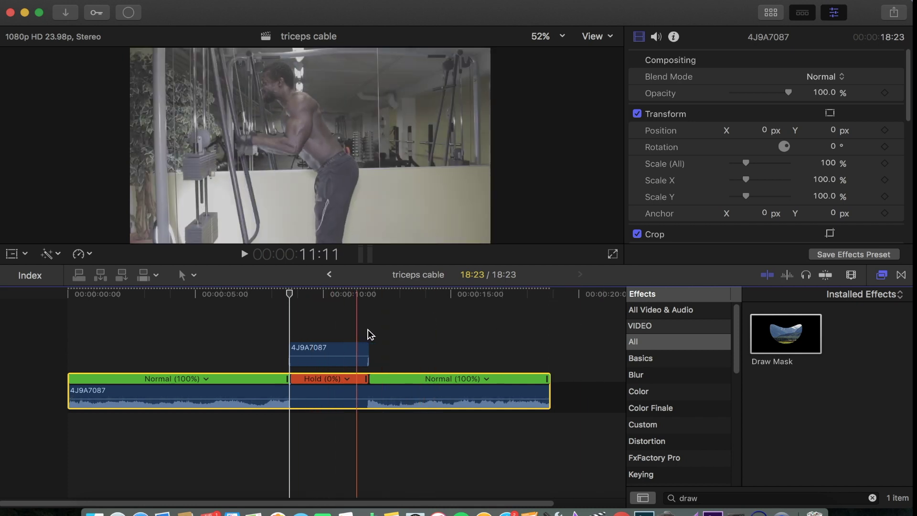
left_click(315, 352)
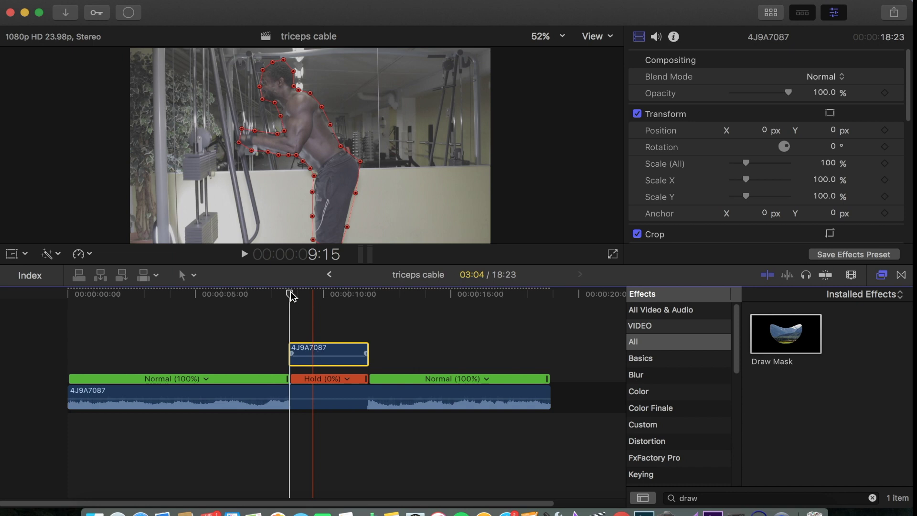
left_click(832, 79)
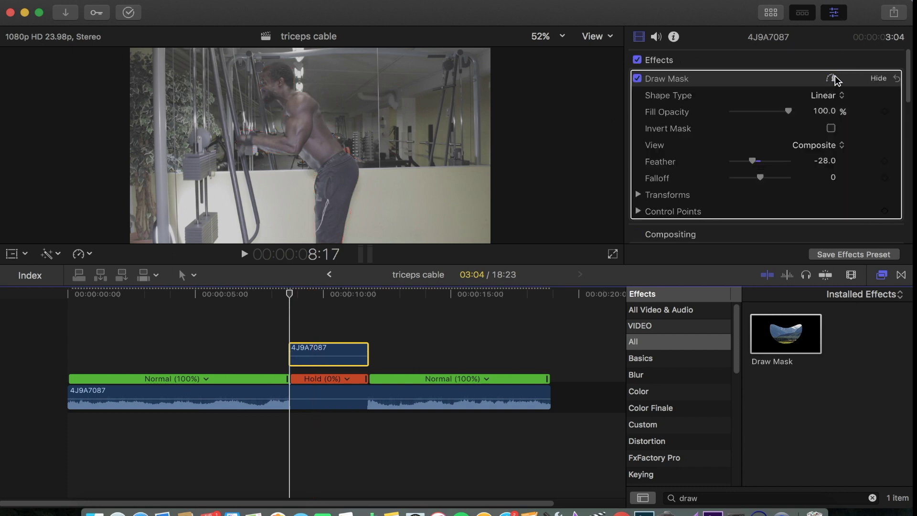
left_click(879, 79)
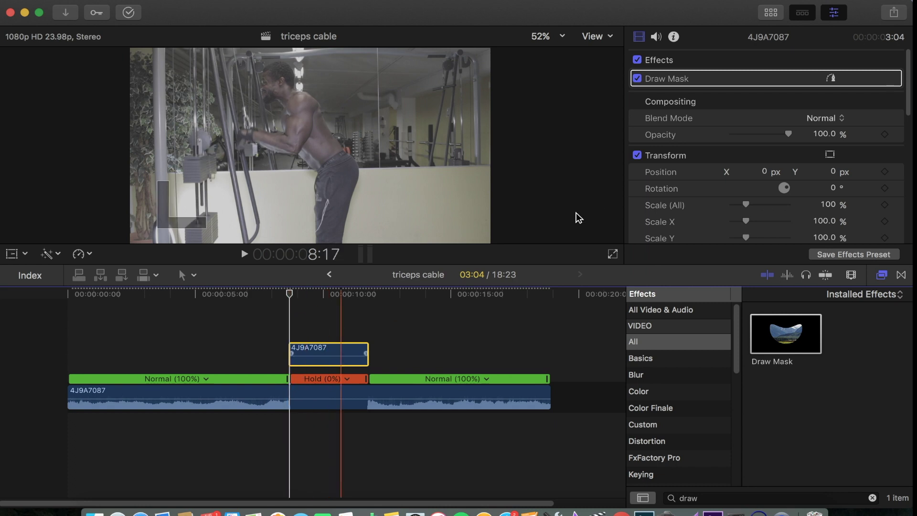
Step: Keyframe the masked athlete's scale from 100% at 8:17 to 125% at 9:13
scroll(870, 186, "down", 2)
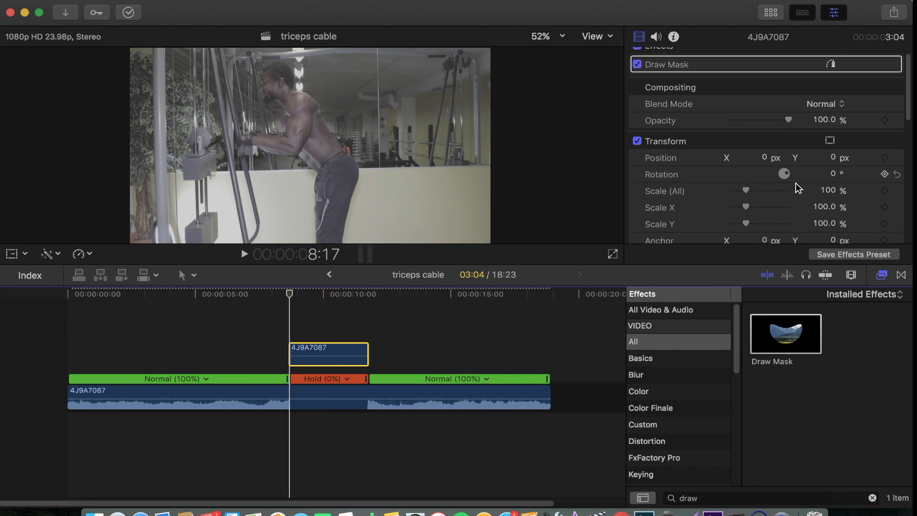
left_click(885, 183)
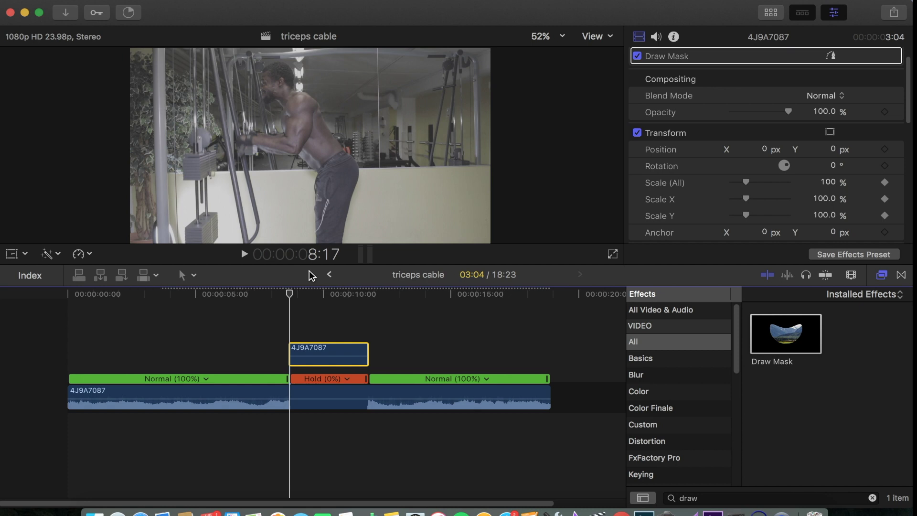
key("space")
key("space")
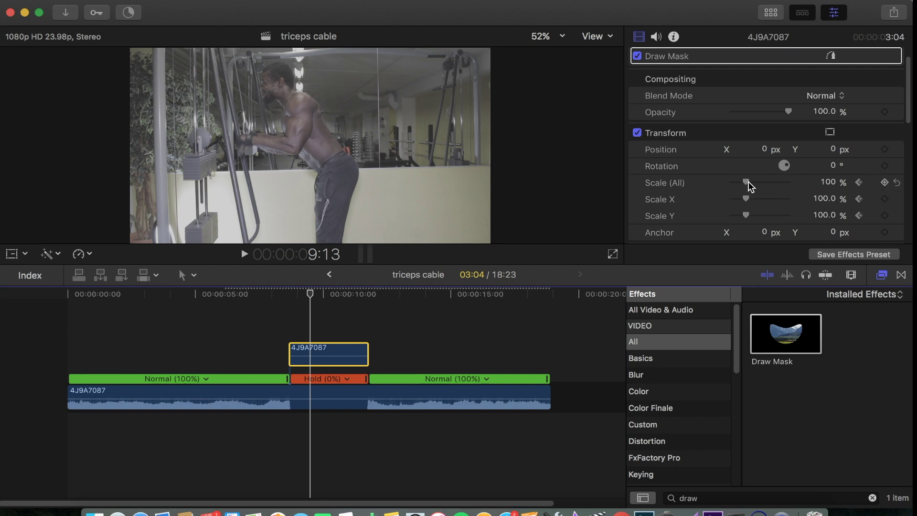
left_click_drag(750, 183, 751, 183)
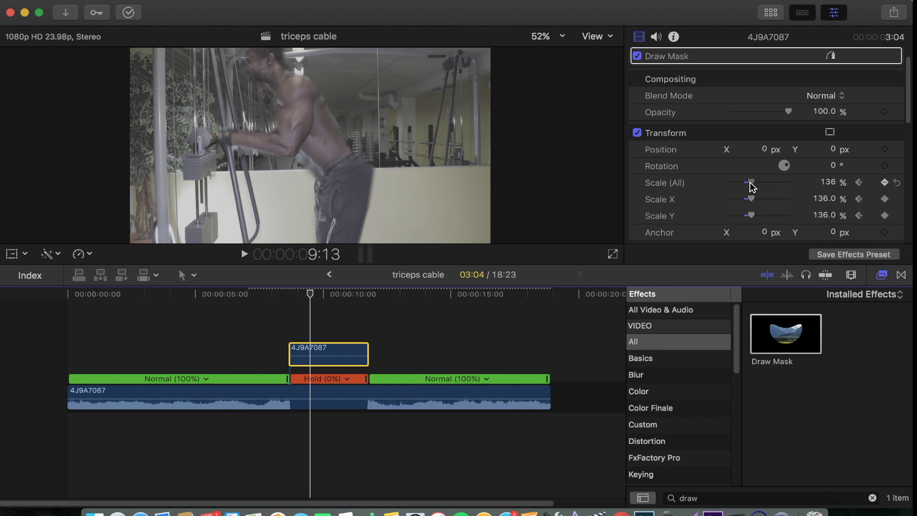
left_click(830, 184)
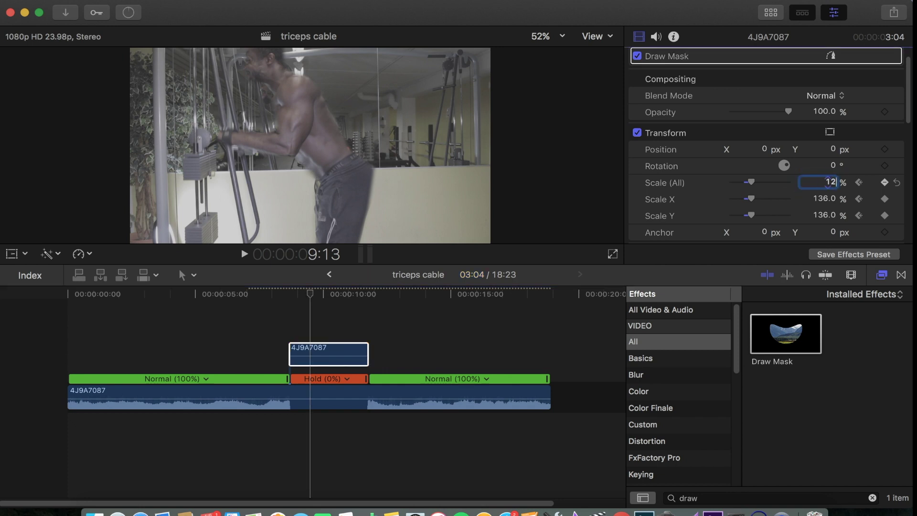
type("125")
key("Return")
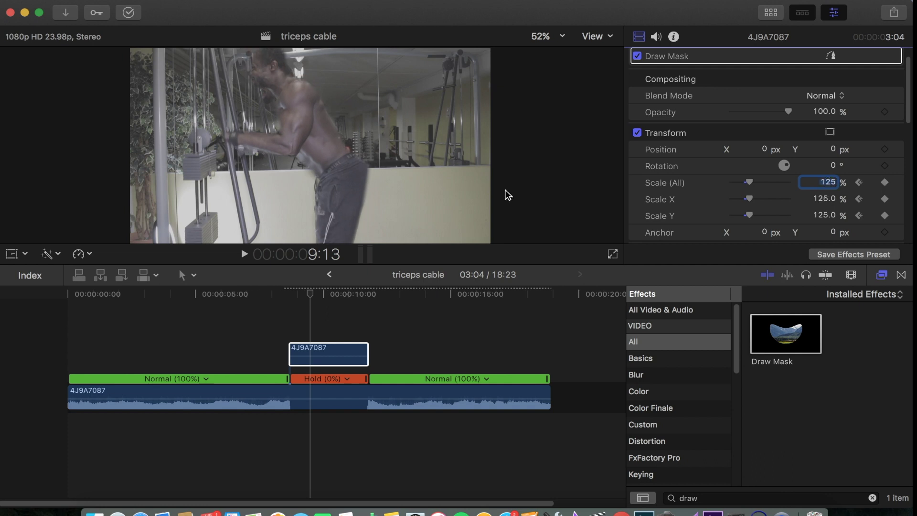
Step: Play back the scale-up and drag the main clip's volume down to -∞ dB
left_click(283, 339)
key("space")
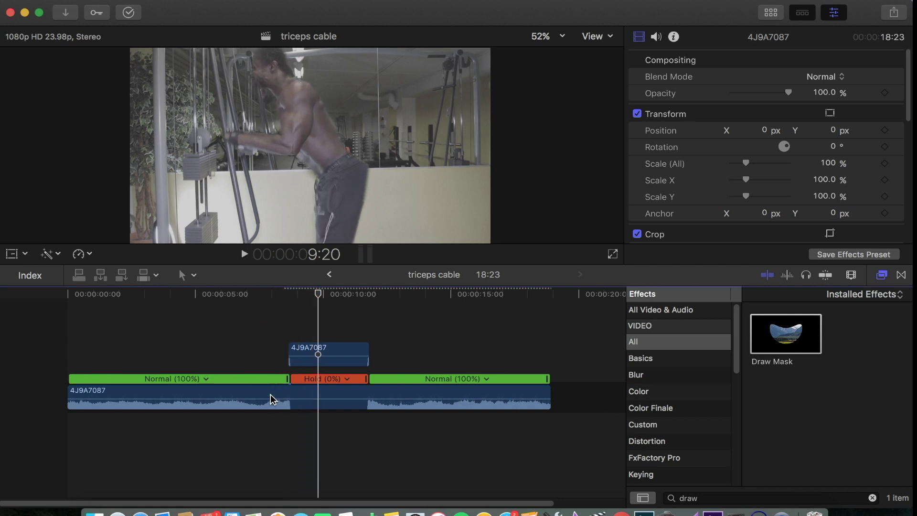
left_click_drag(267, 397, 266, 429)
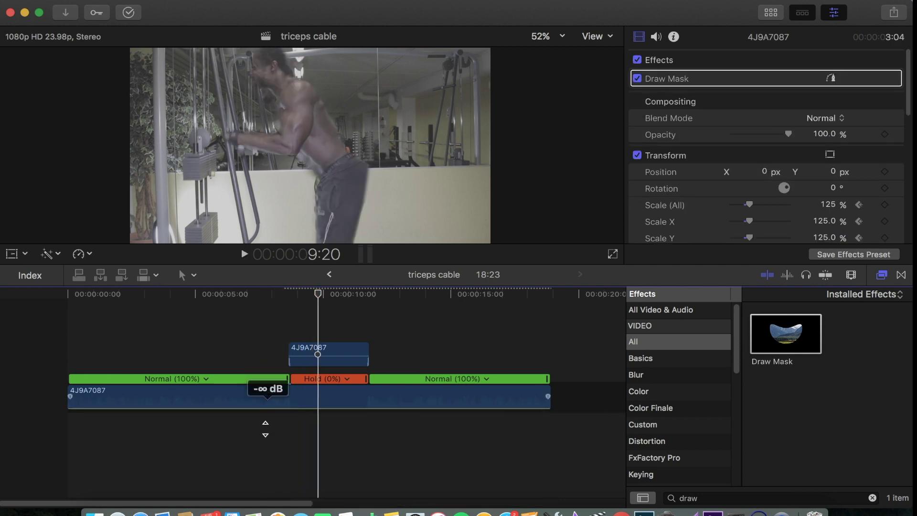
left_click(273, 333)
key("space")
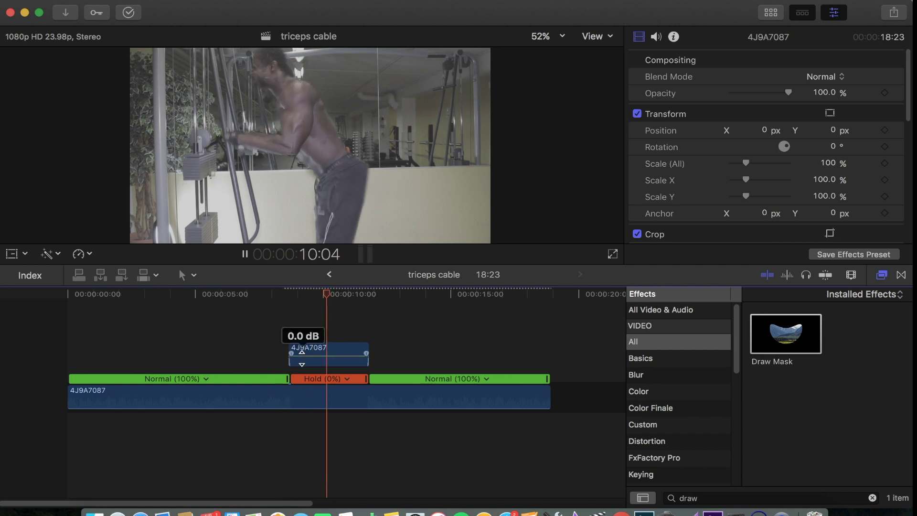
left_click(275, 340)
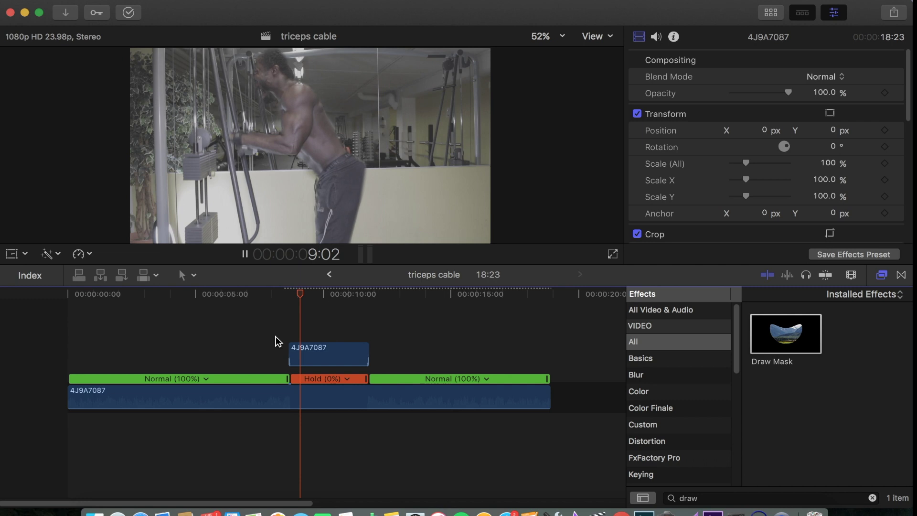
key("space")
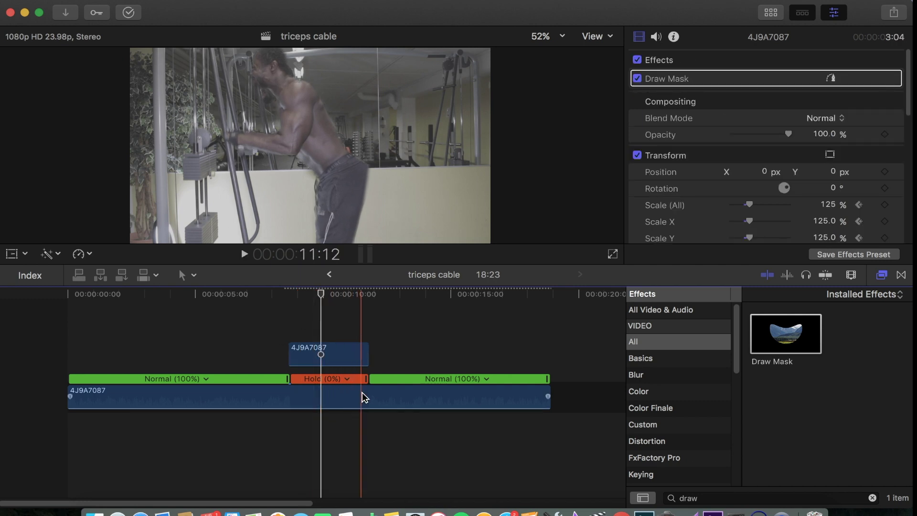
left_click(375, 399)
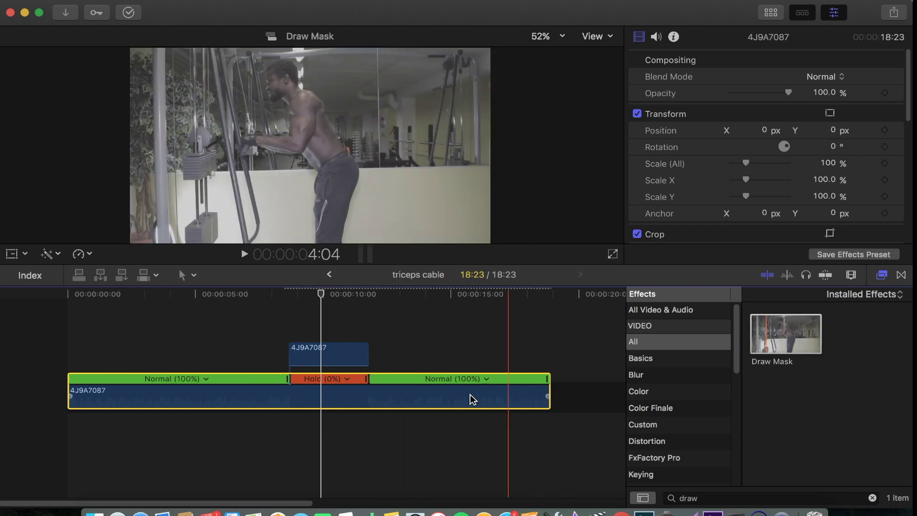
left_click(872, 498)
Step: Apply the Directional blur to the main clip and set Amount 42.2, Angle 358.1°
left_click(821, 500)
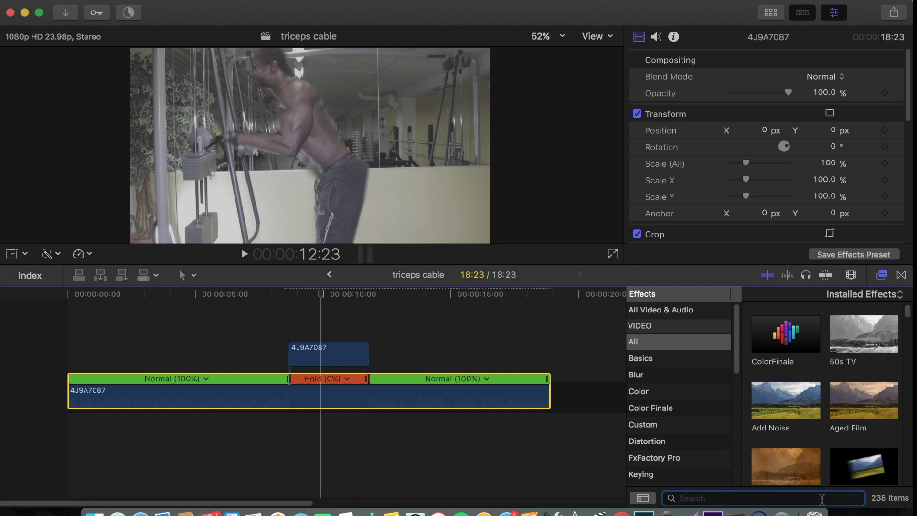
type("d")
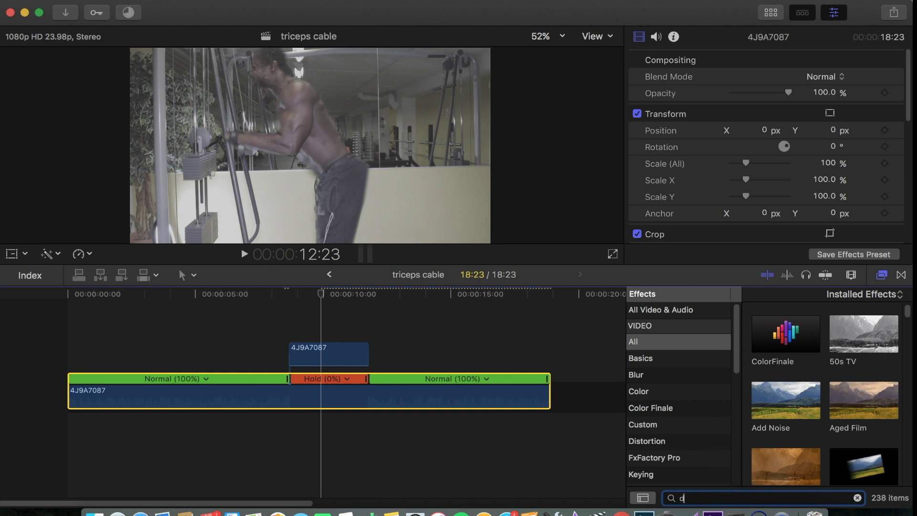
type("irection")
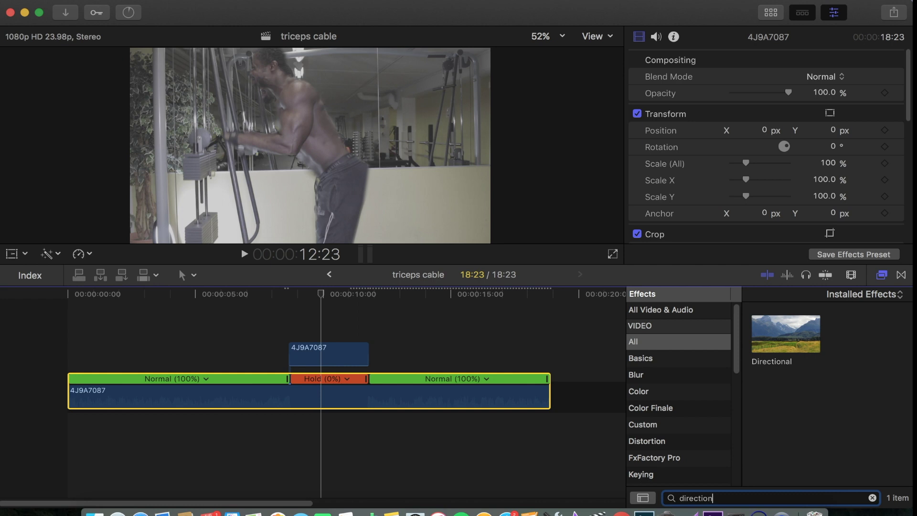
left_click_drag(780, 340, 334, 399)
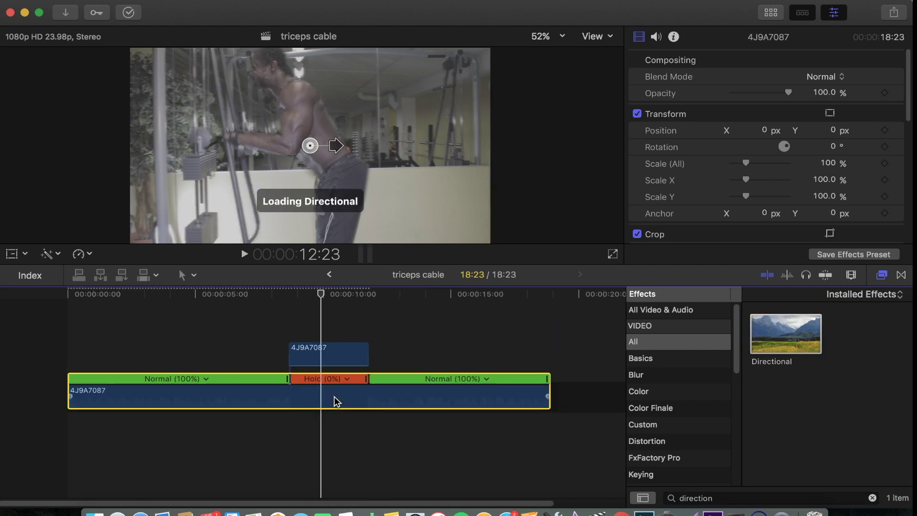
left_click_drag(336, 146, 354, 150)
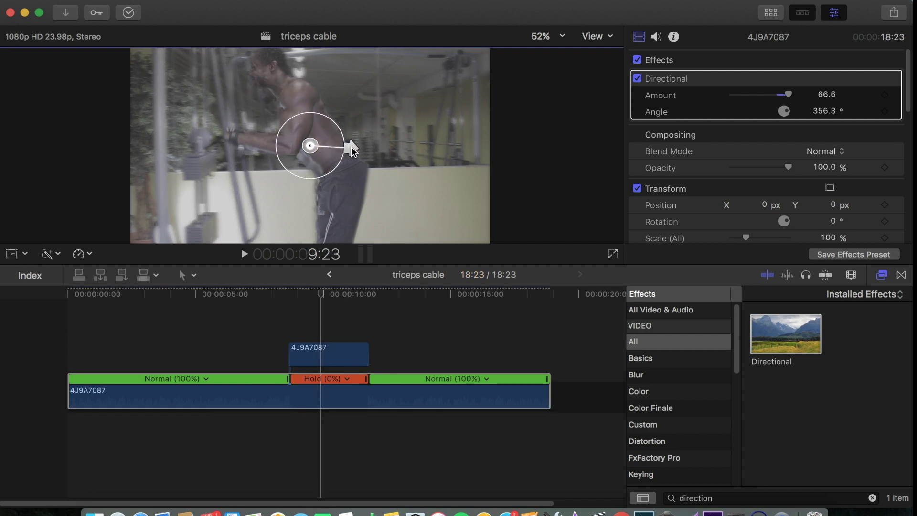
left_click_drag(352, 149, 344, 146)
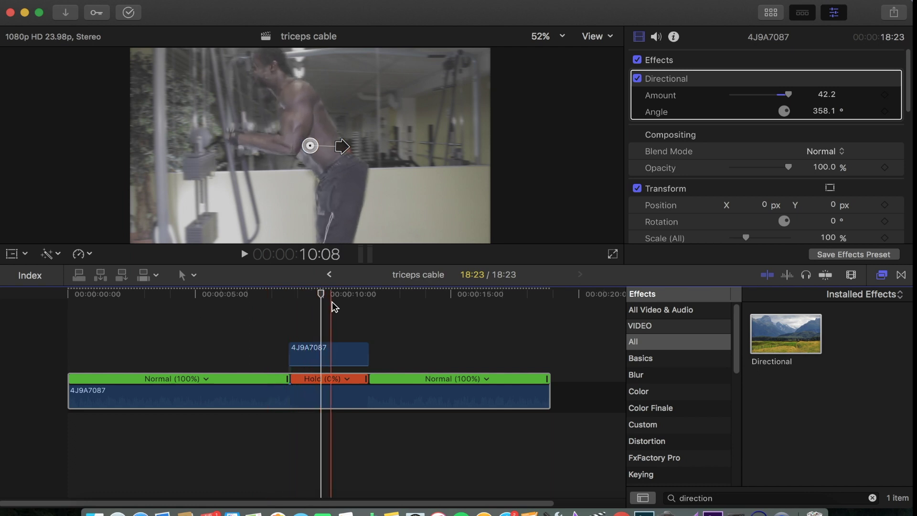
left_click(282, 314)
left_click(313, 349)
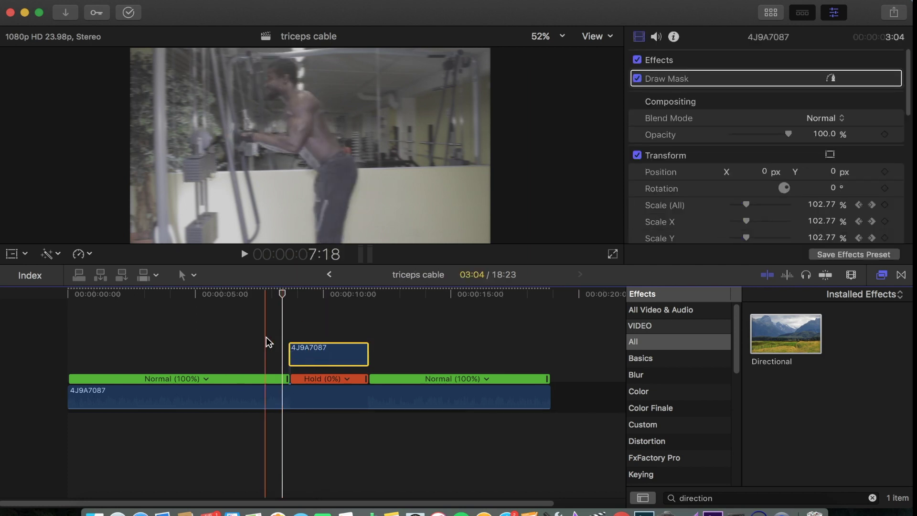
key("space")
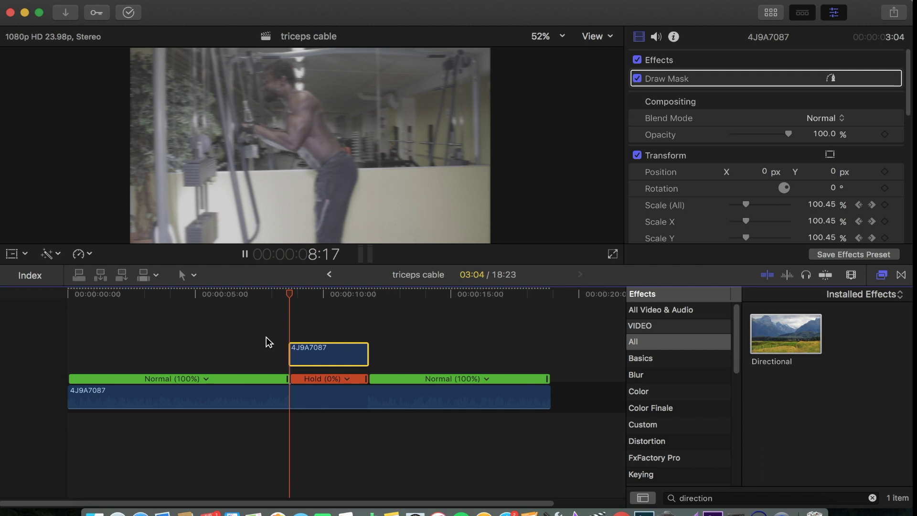
left_click(269, 342)
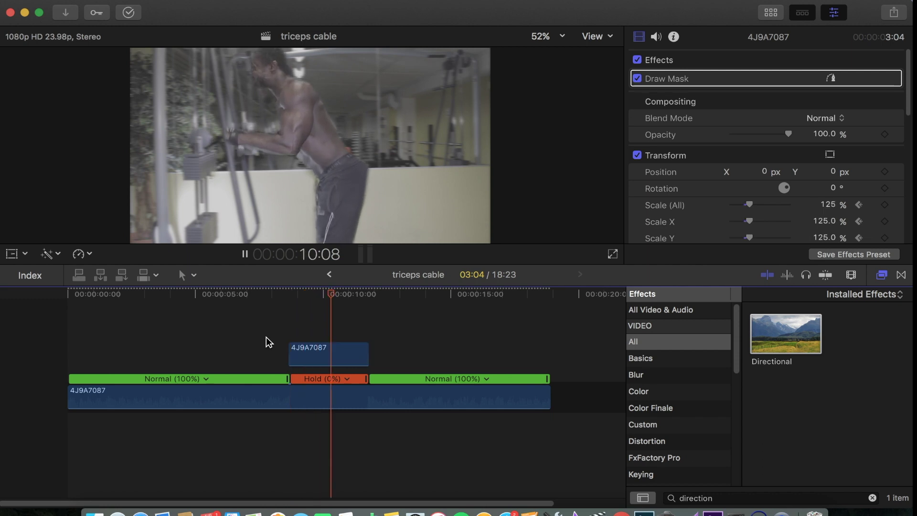
key("space")
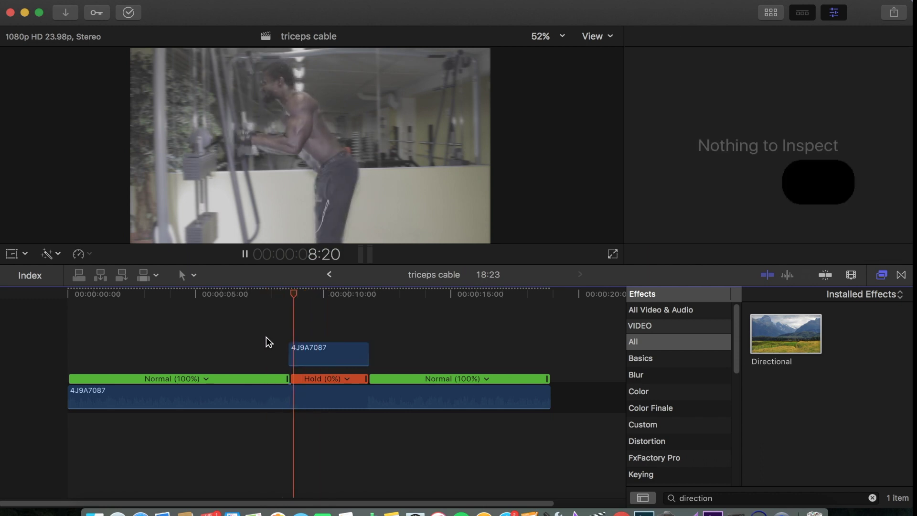
key("space")
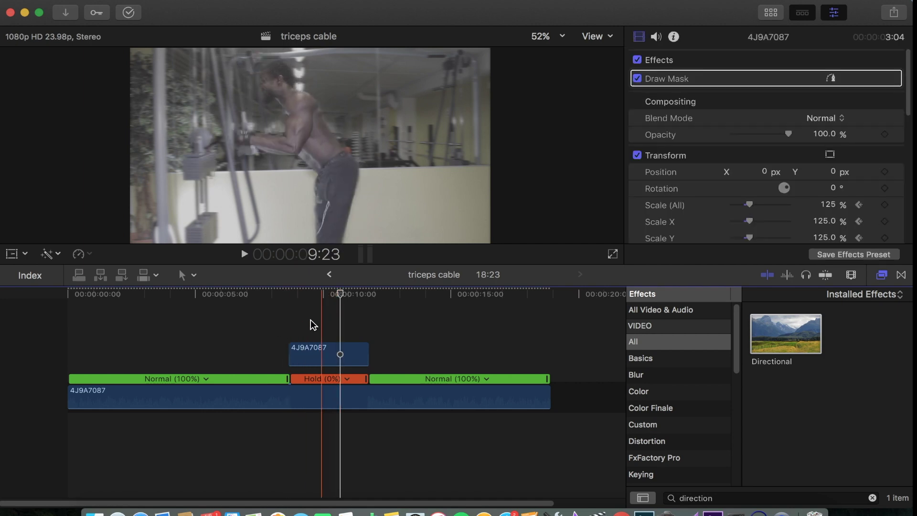
left_click(281, 327)
left_click(292, 322)
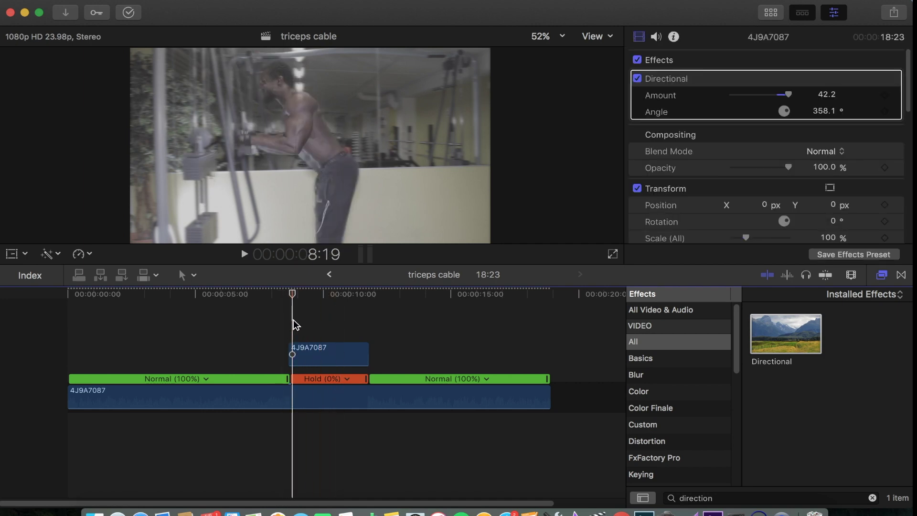
Step: Connect the Robot Sound Effects clip below the main clip, trimming its start to the freeze point
left_click(767, 12)
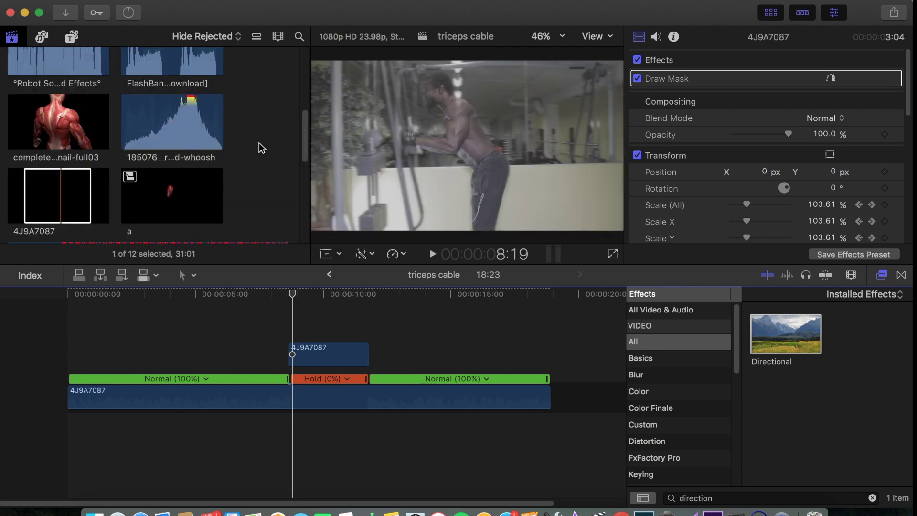
scroll(261, 147, "up", 2)
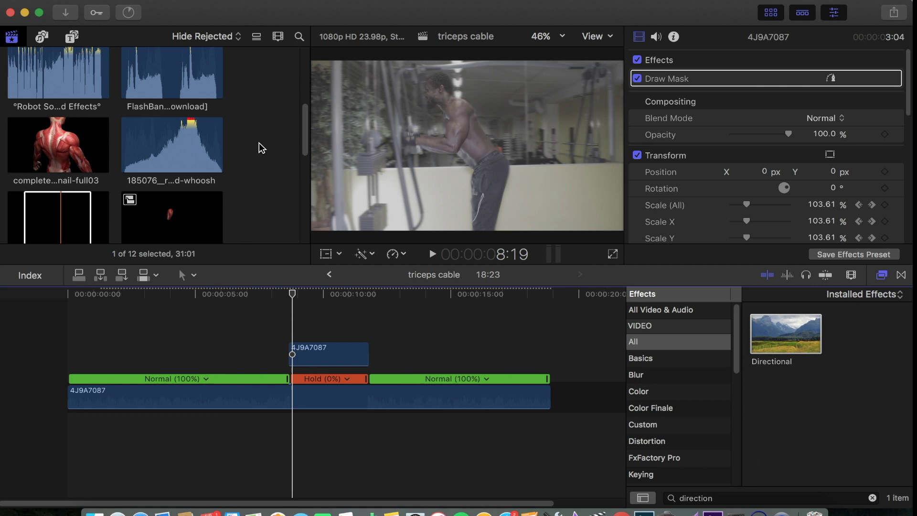
left_click(57, 99)
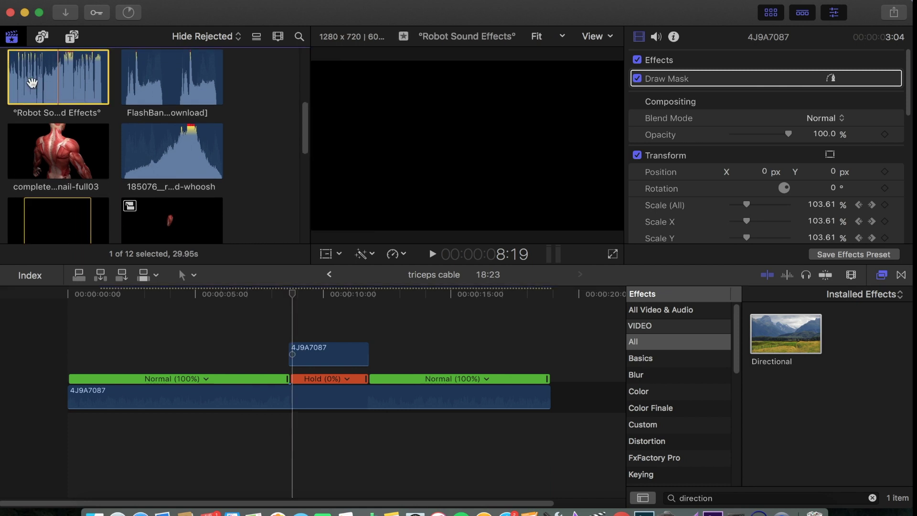
left_click_drag(38, 93, 264, 427)
left_click_drag(323, 428, 323, 428)
left_click_drag(261, 428, 291, 429)
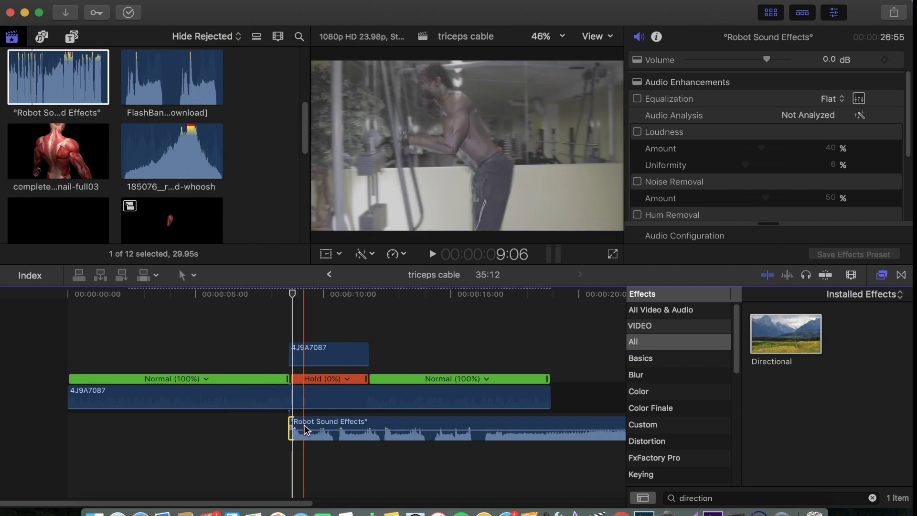
Step: Blade the robot sound shortly after its start and delete the remainder
key("b")
left_click(304, 426)
key("a")
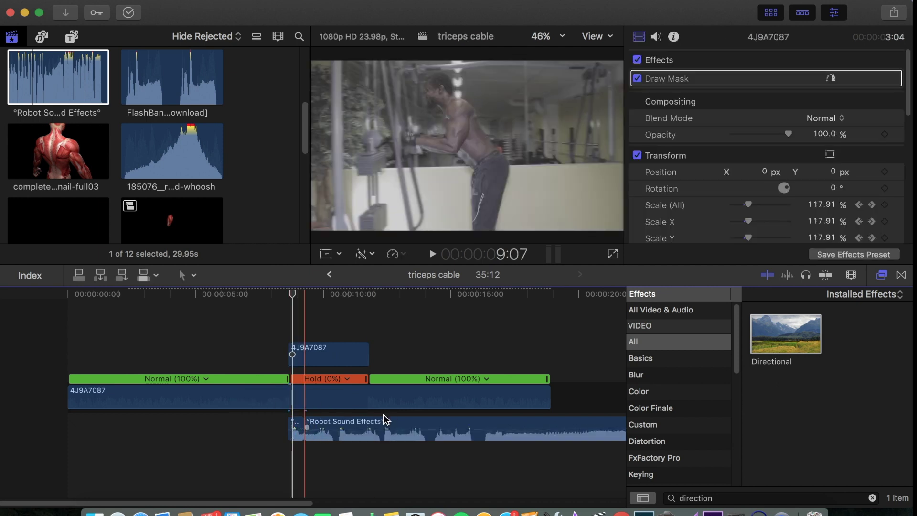
left_click(377, 427)
key("Delete")
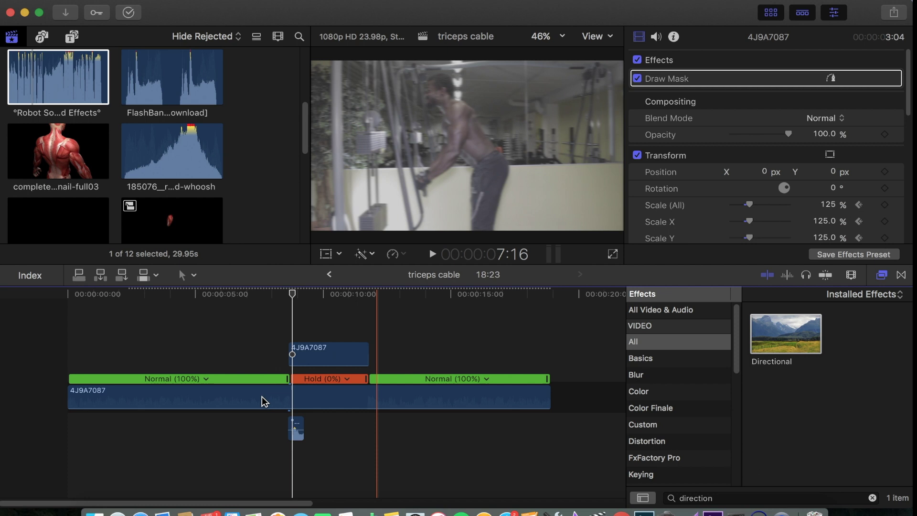
Step: Play back the freeze-frame edit with the sound from about 8:00
left_click(283, 428)
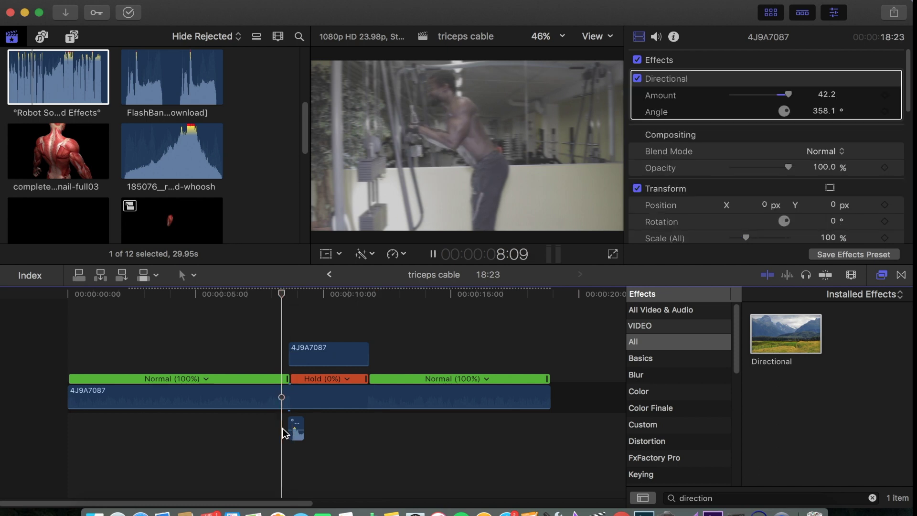
key("space")
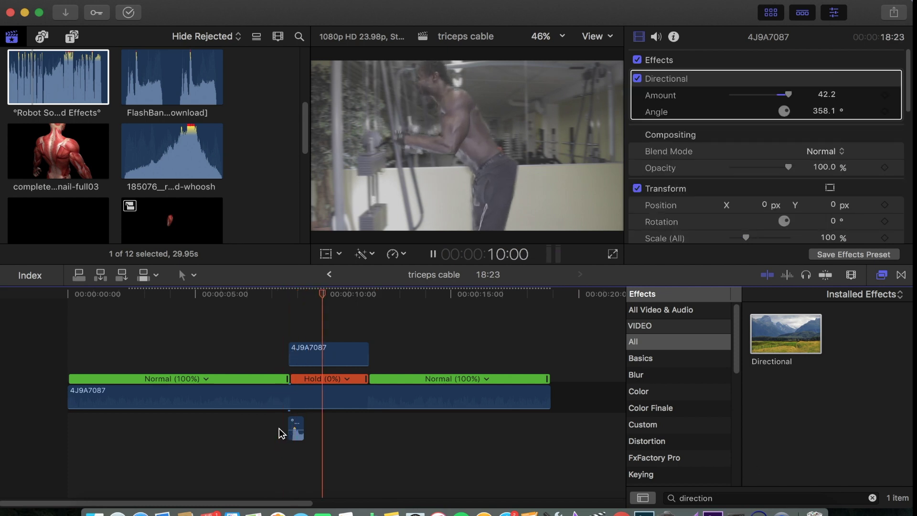
left_click(273, 433)
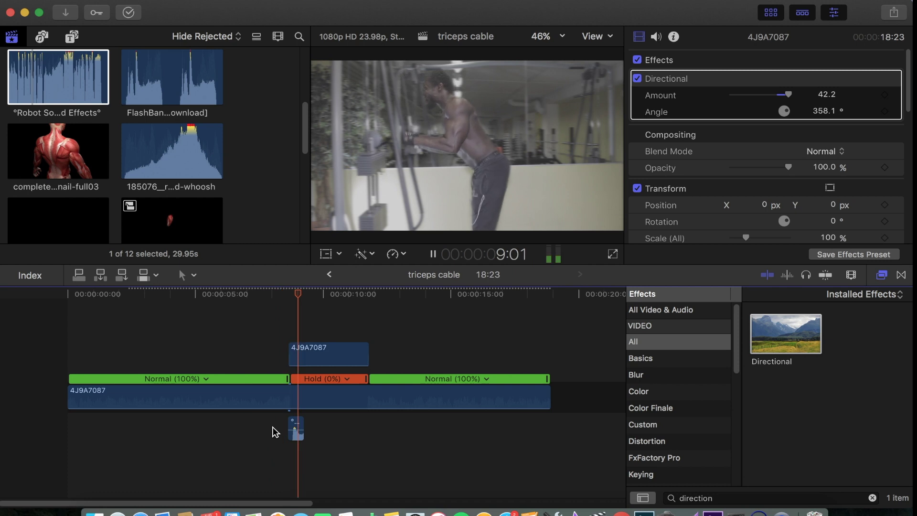
left_click(273, 427)
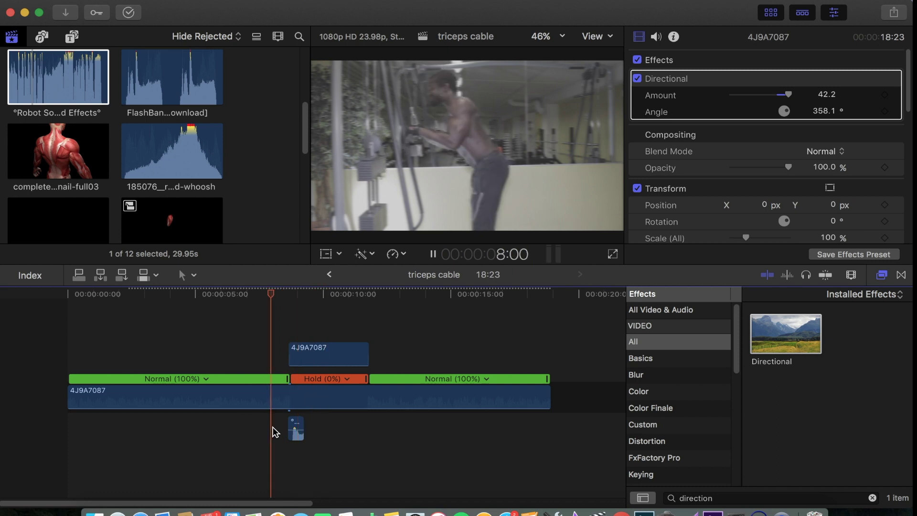
left_click(273, 433)
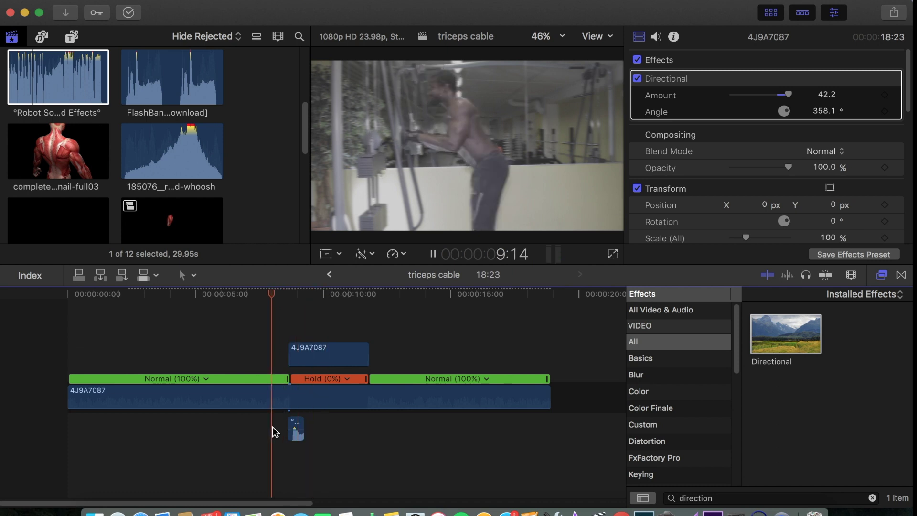
key("space")
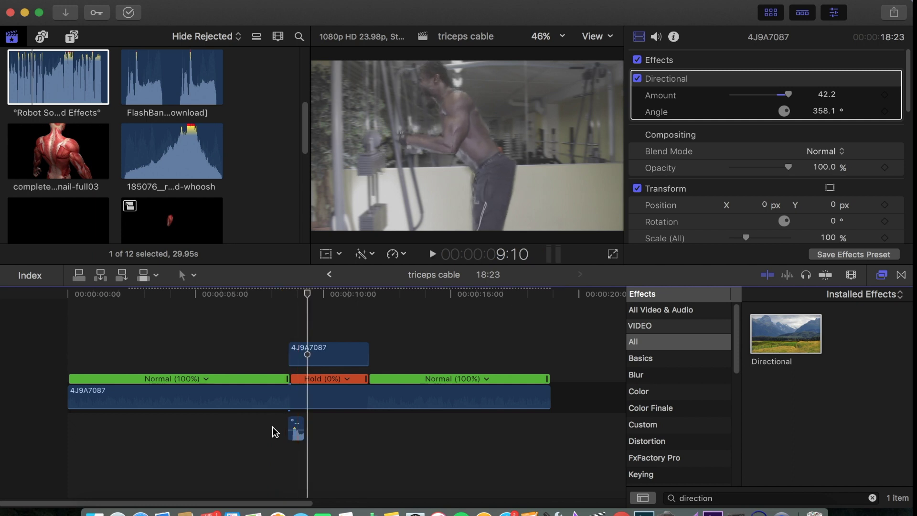